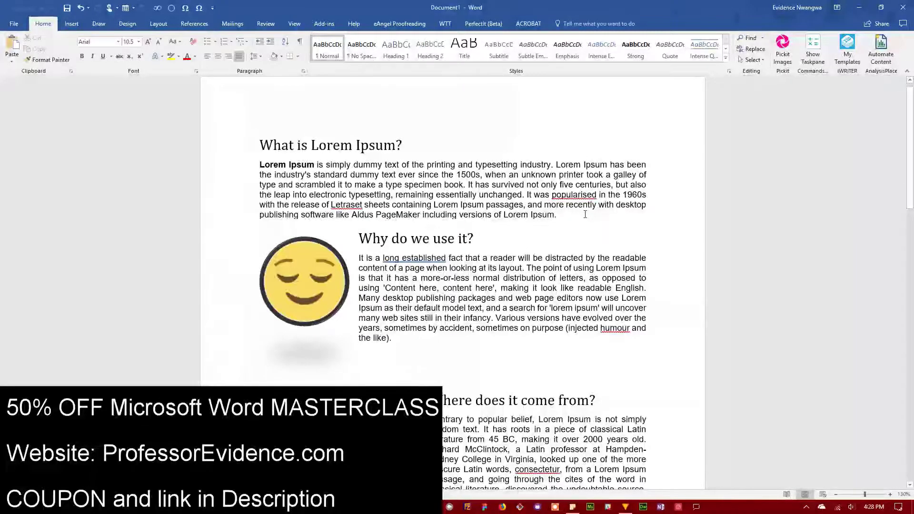
# - Look through Word's Symbol dialog from Insert and close it without inserting anything
pyautogui.click(71, 23)
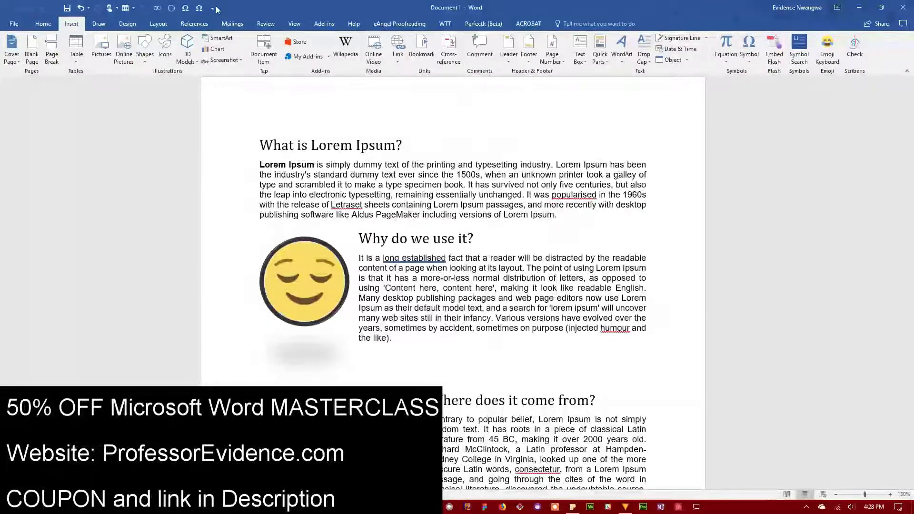
pyautogui.click(749, 54)
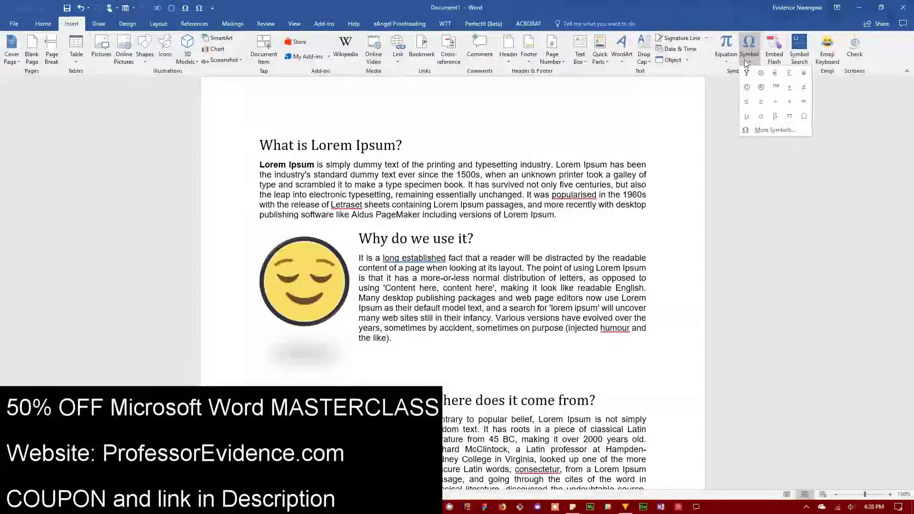
pyautogui.click(771, 131)
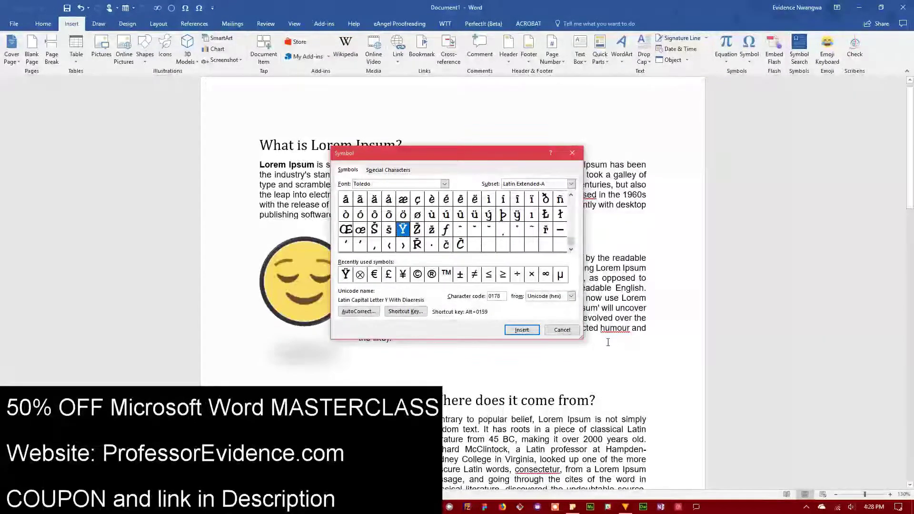
pyautogui.click(563, 331)
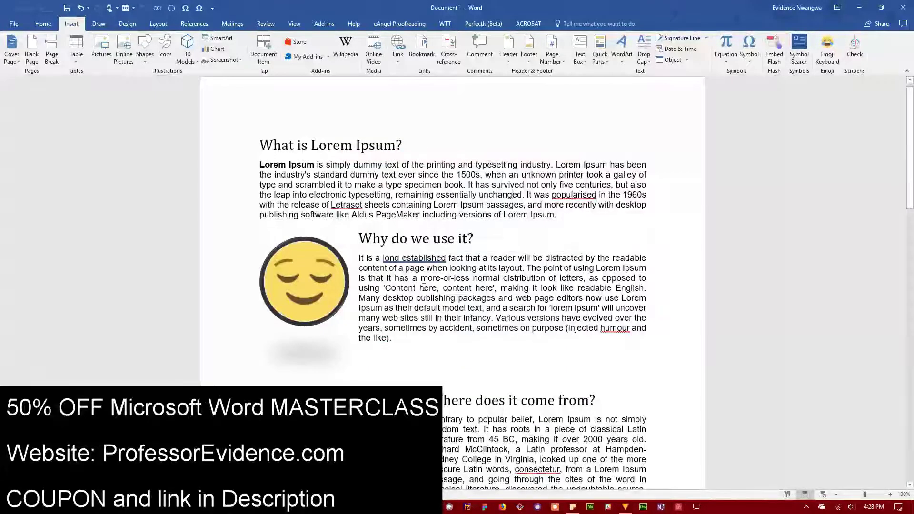
pyautogui.scroll(-1, 433, 279)
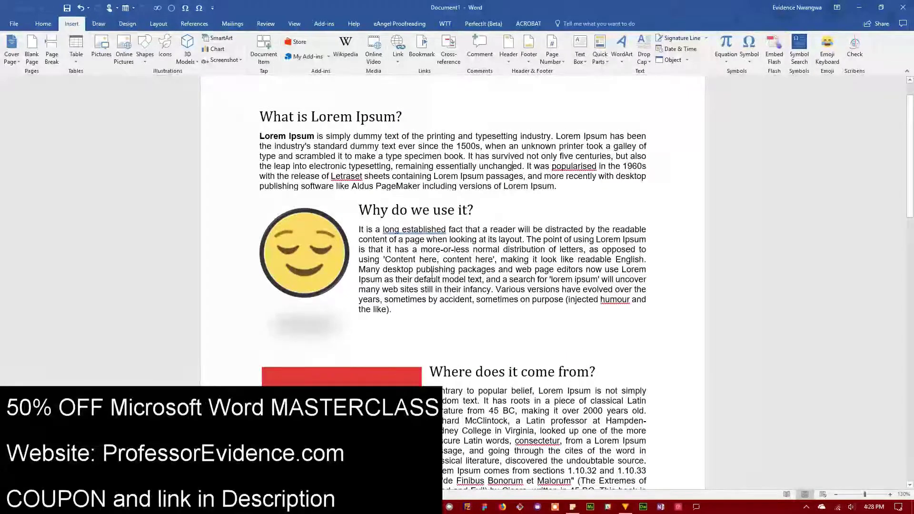
# - Open My Add-ins and switch between the Store and installed add-ins lists
pyautogui.click(304, 56)
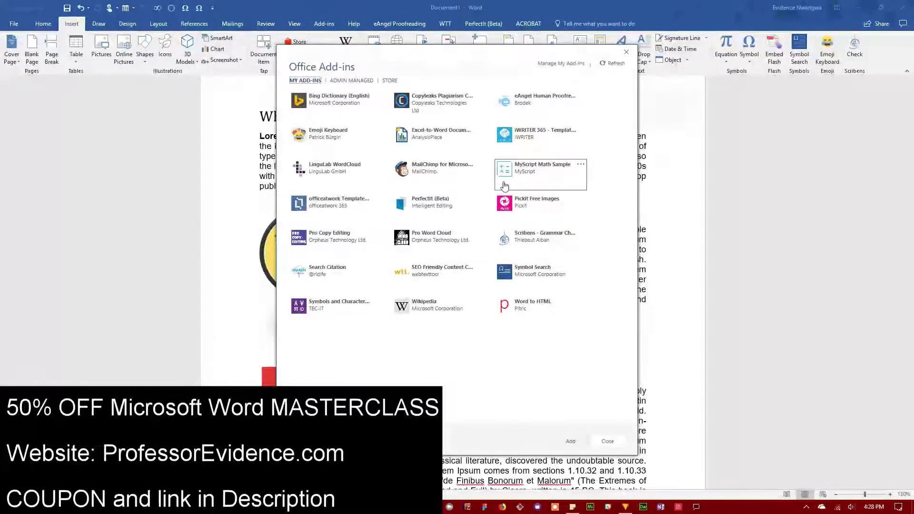
pyautogui.click(389, 81)
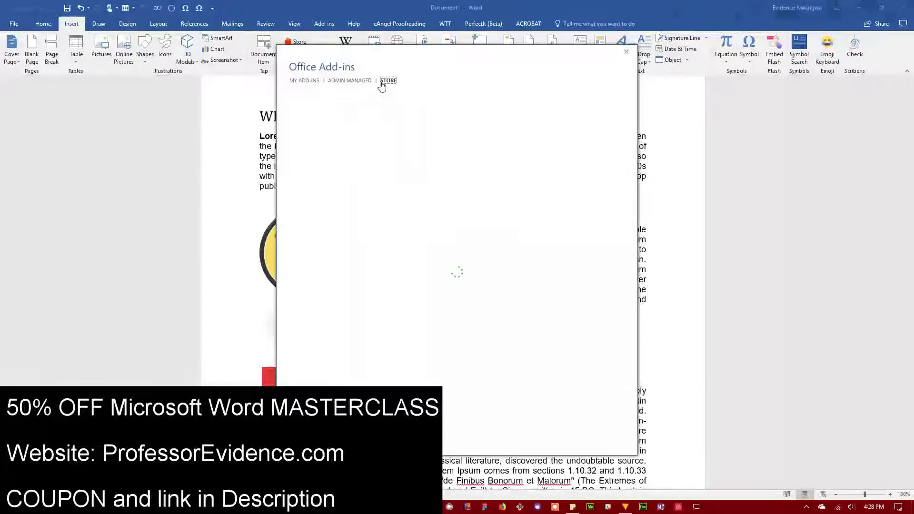
pyautogui.click(304, 81)
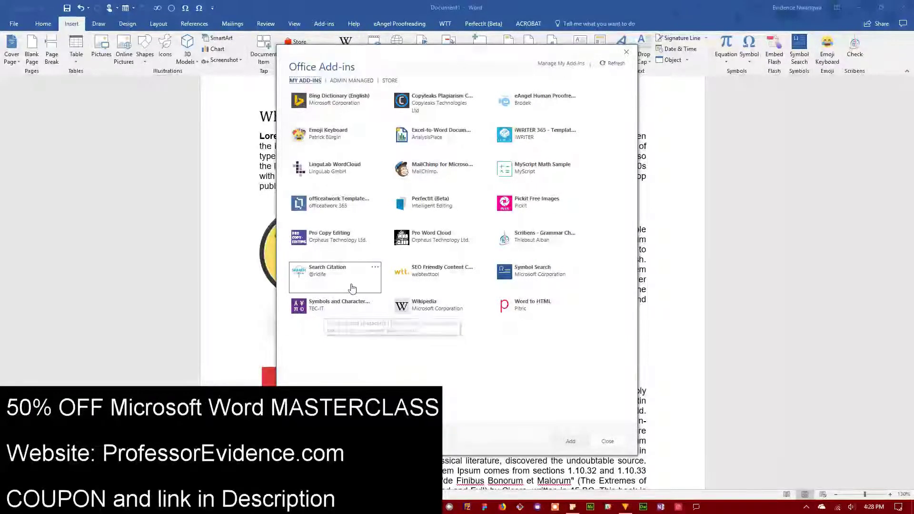
# - Search the add-in store for 'sym' and add the Symbol Search add-in
pyautogui.click(388, 80)
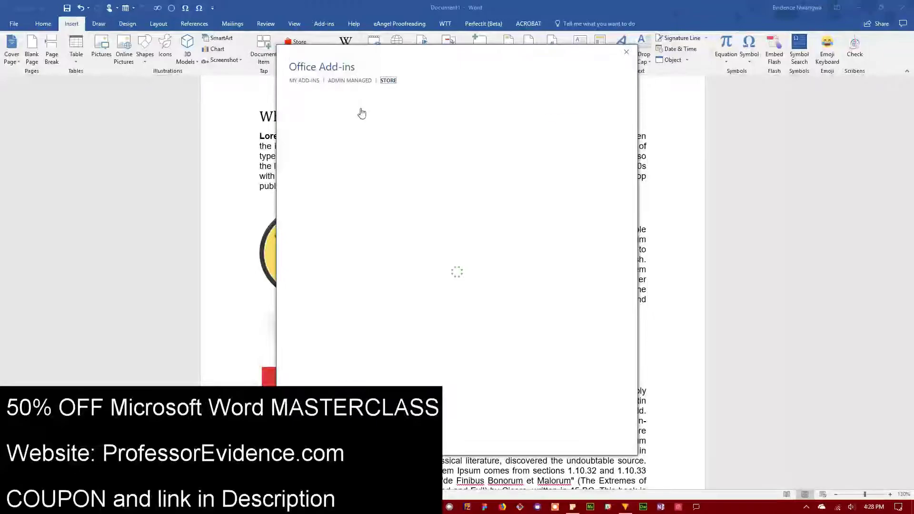
pyautogui.click(331, 119)
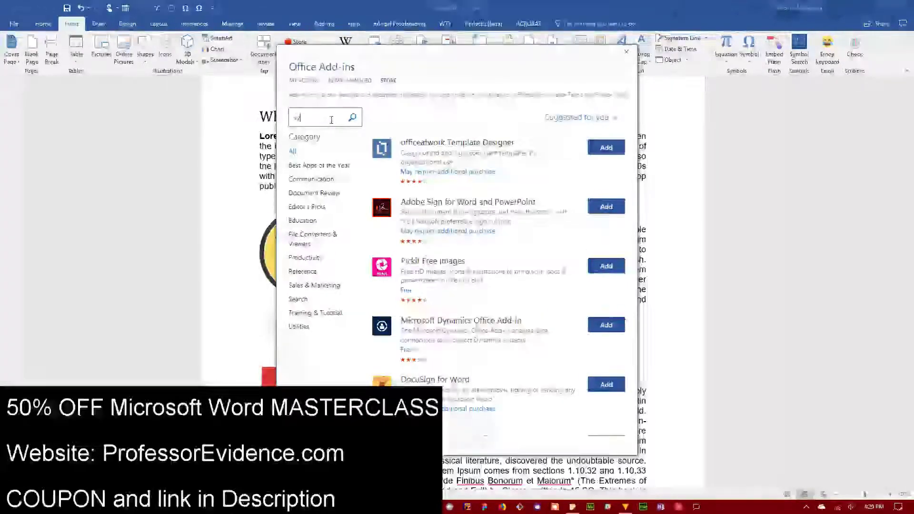
pyautogui.write('ymb')
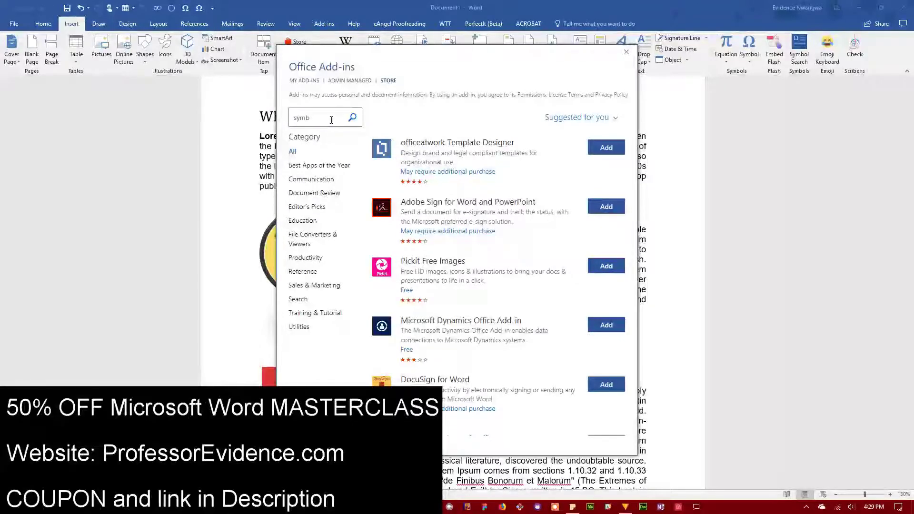
pyautogui.write('ols')
pyautogui.click(353, 120)
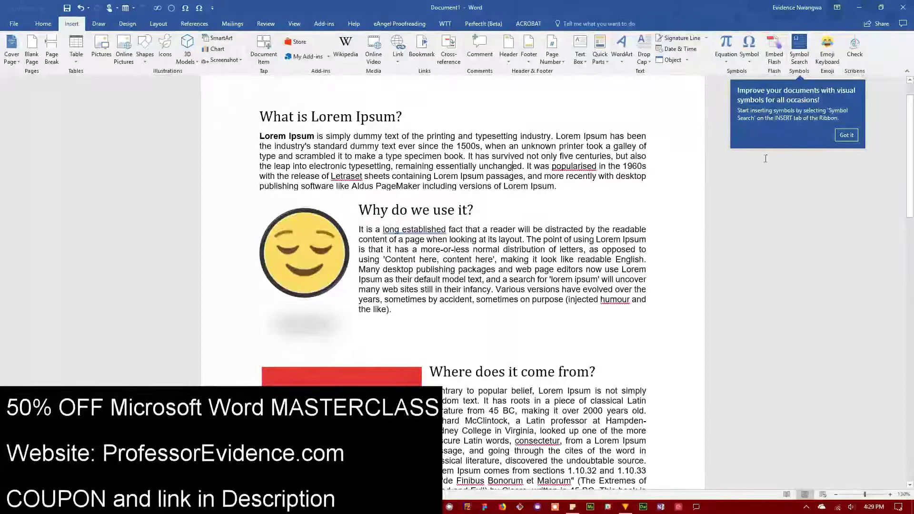
# - Dismiss the Symbol Search tip, view the Add-ins tab, then go back to Insert
pyautogui.click(849, 135)
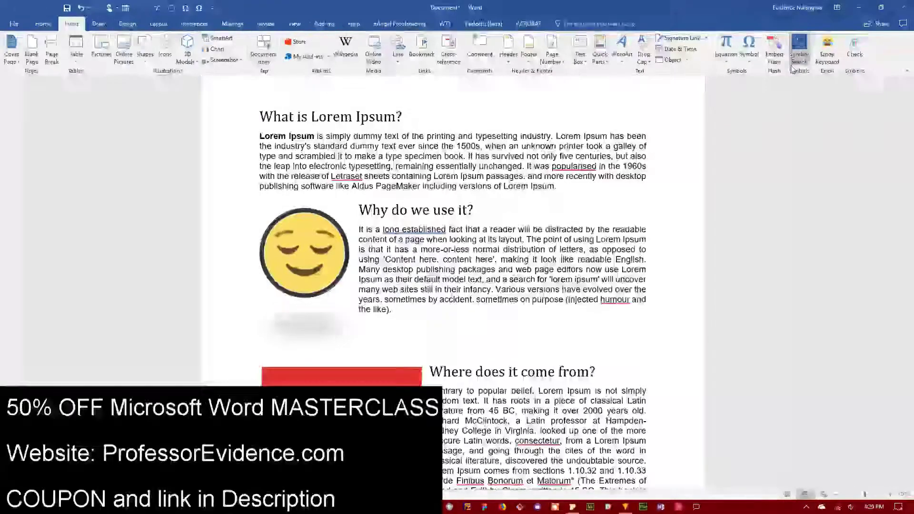
pyautogui.click(324, 23)
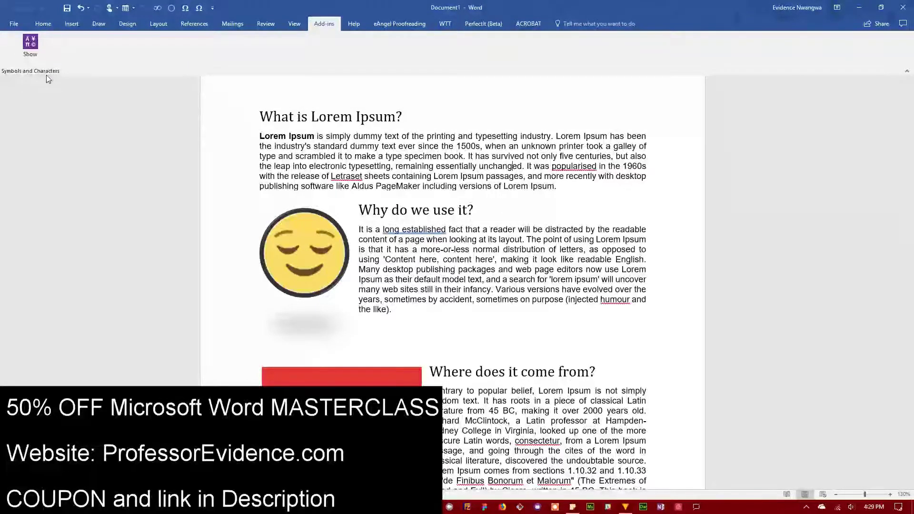
pyautogui.click(72, 24)
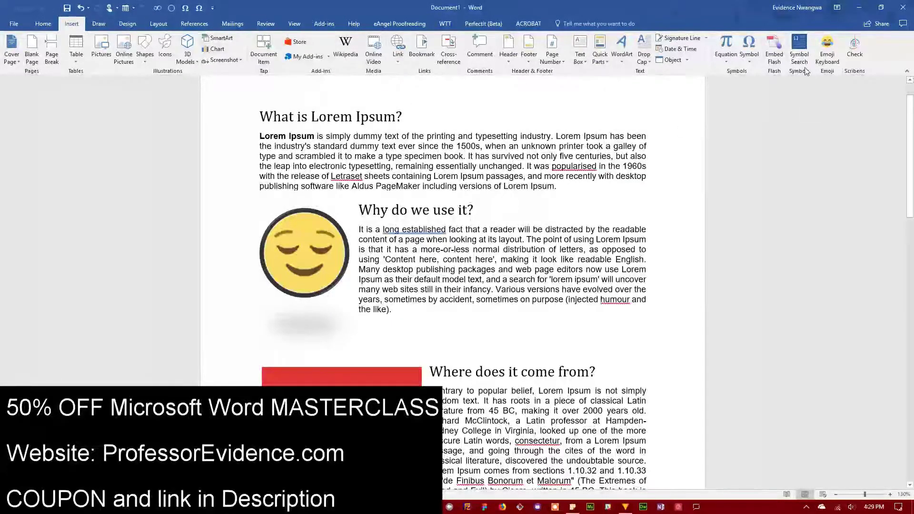
# - Open Symbol Search and insert Capricorn from the Astrology & Zodiacs category
pyautogui.click(799, 51)
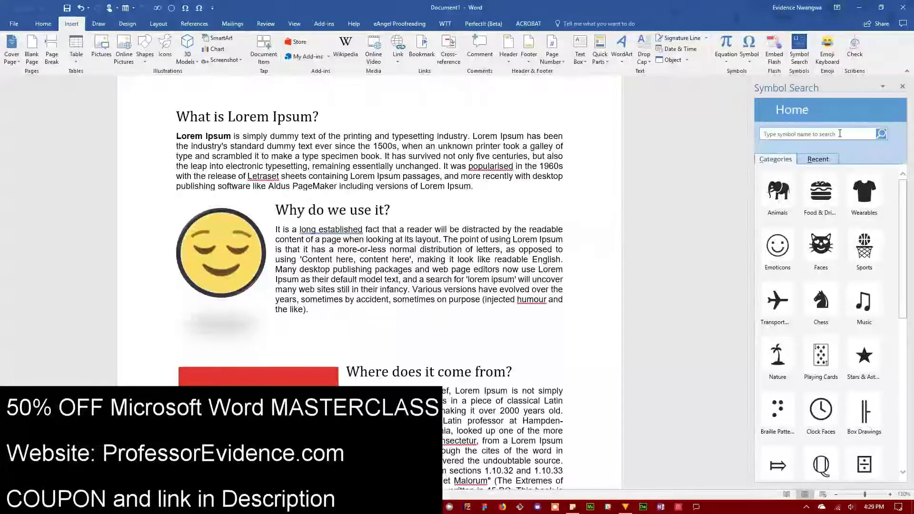
pyautogui.scroll(-3, 854, 327)
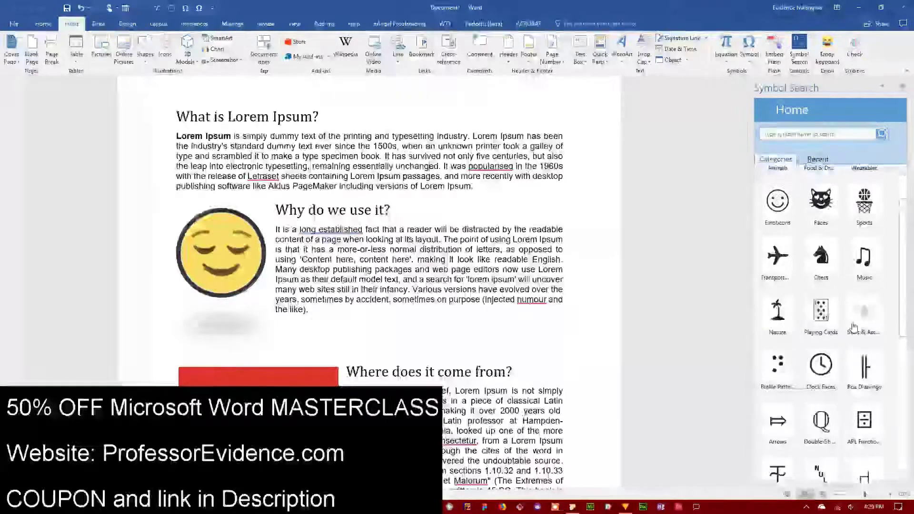
pyautogui.scroll(-2, 853, 328)
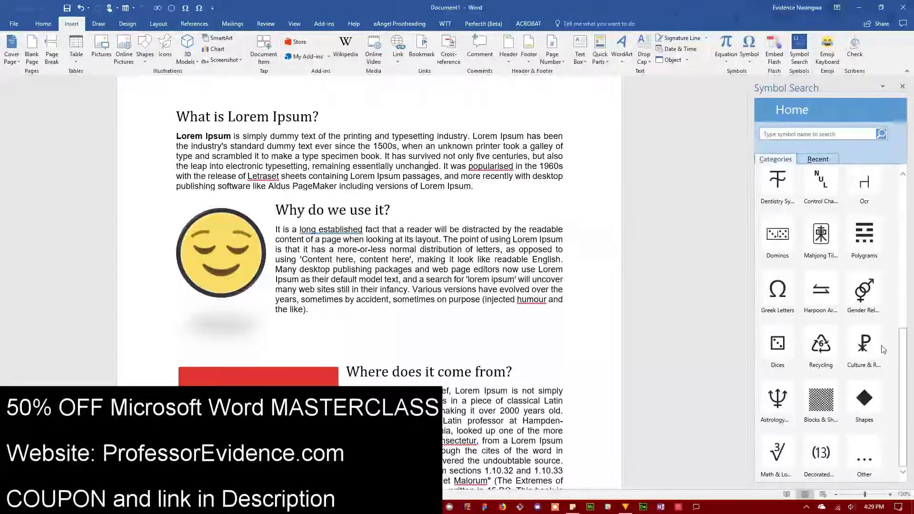
pyautogui.click(778, 398)
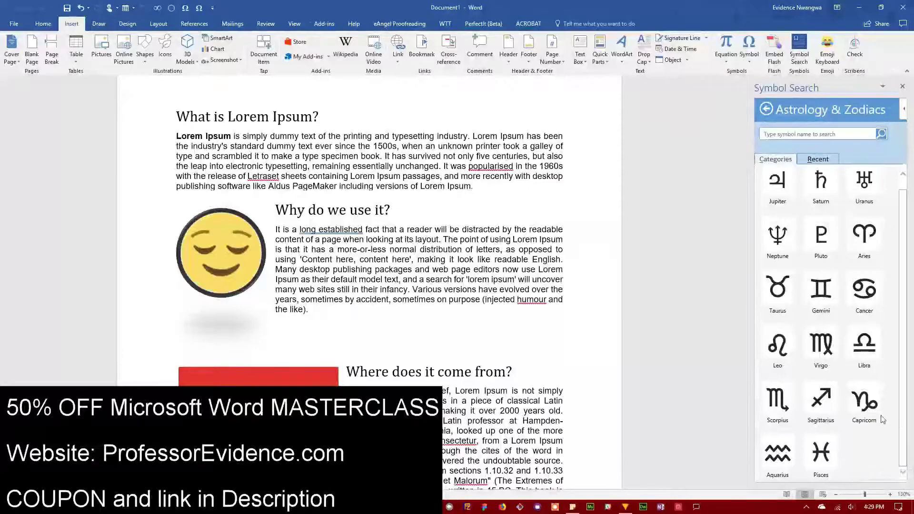
pyautogui.click(864, 400)
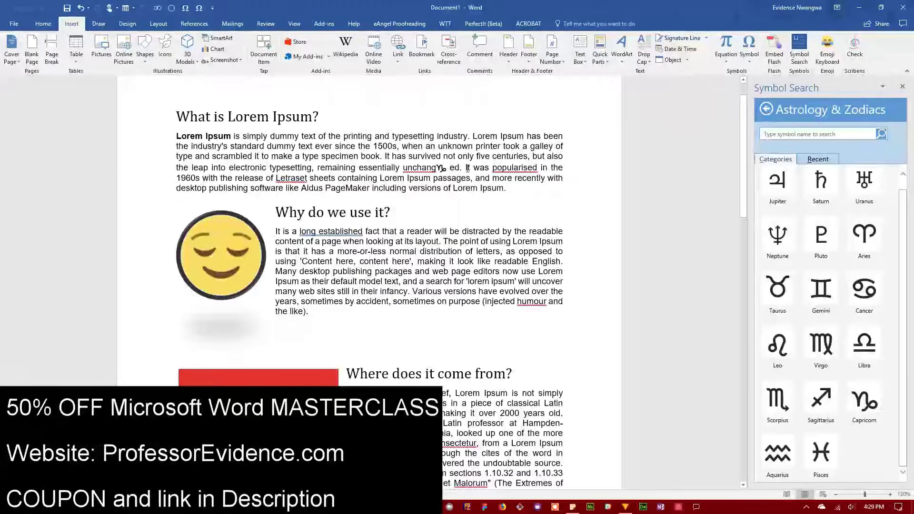
# - Remove the stray Capricorn sign, then try zodiac signs on the empty line below the text
pyautogui.press('BackSpace')
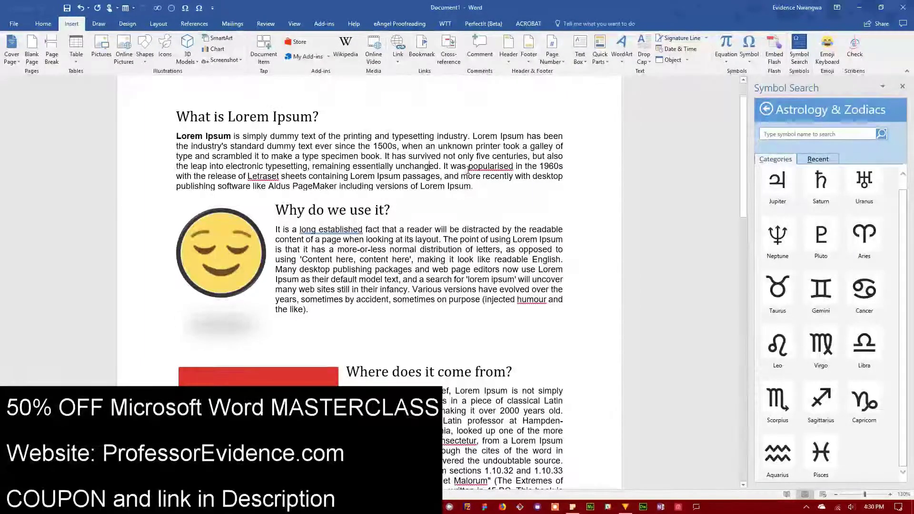
pyautogui.scroll(-5, 319, 185)
pyautogui.scroll(-5, 319, 185)
pyautogui.scroll(-5, 319, 186)
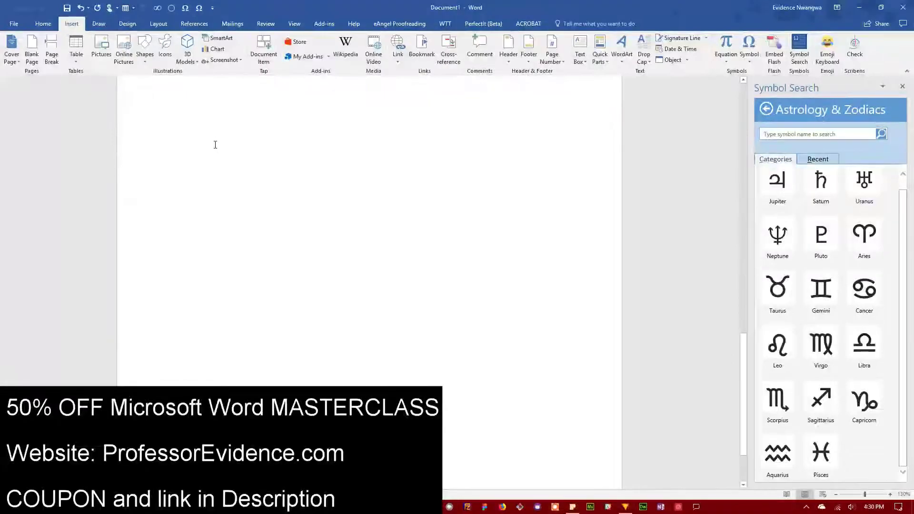
pyautogui.scroll(3, 215, 143)
pyautogui.click(175, 184)
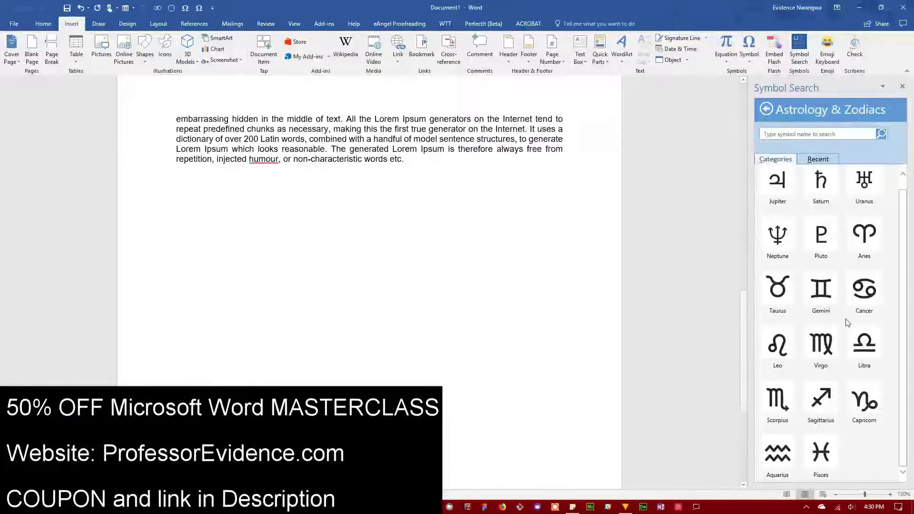
pyautogui.click(821, 289)
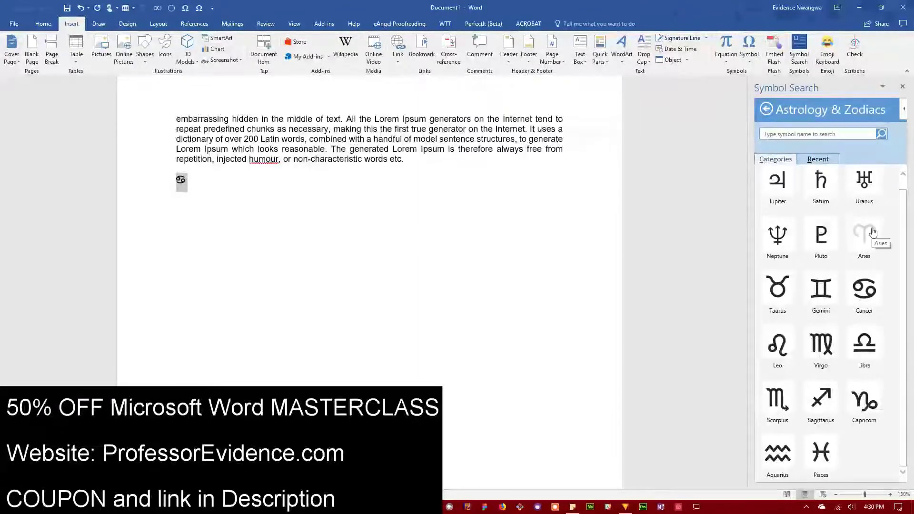
pyautogui.click(777, 235)
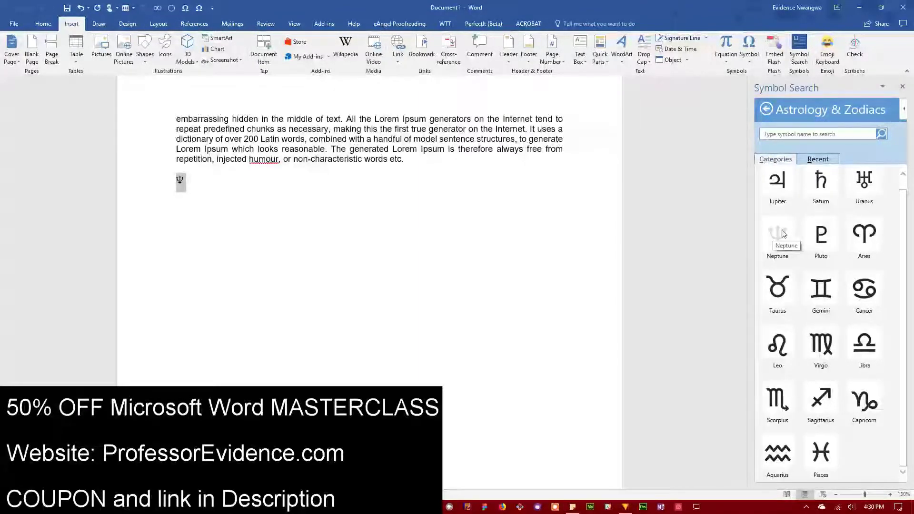
pyautogui.click(821, 234)
pyautogui.click(780, 204)
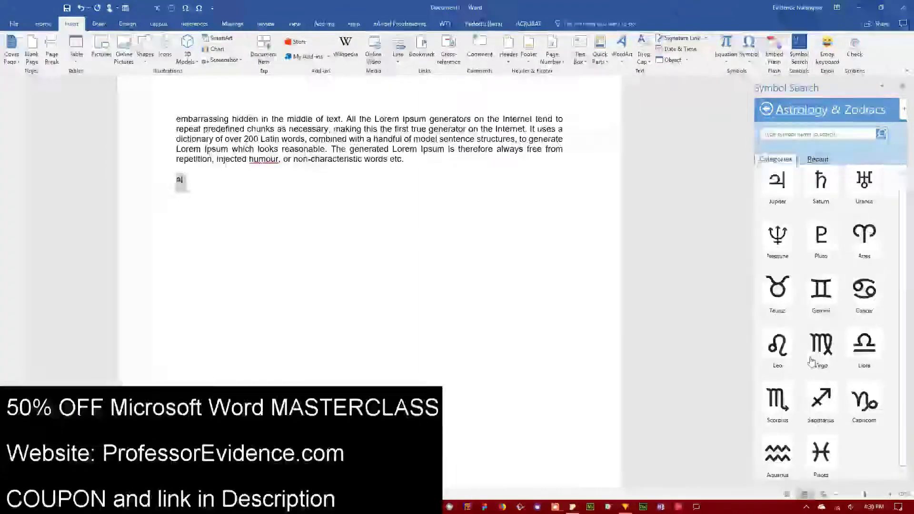
pyautogui.click(783, 403)
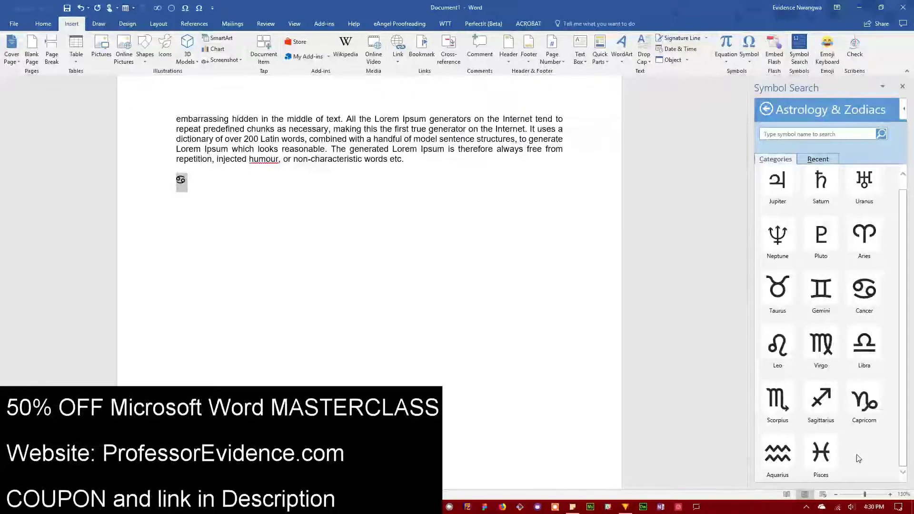
# - Search symbols for 'cancer', then insert the cat face from the Faces category
pyautogui.click(810, 135)
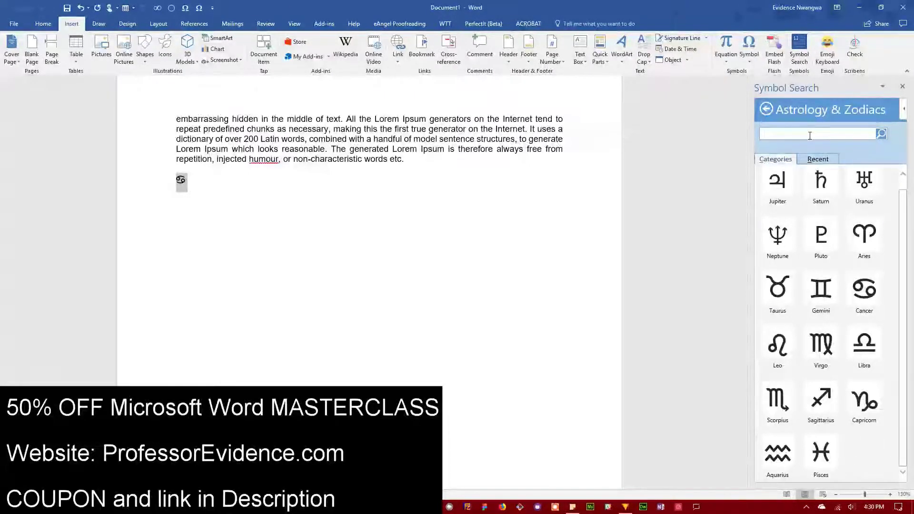
pyautogui.write('cance')
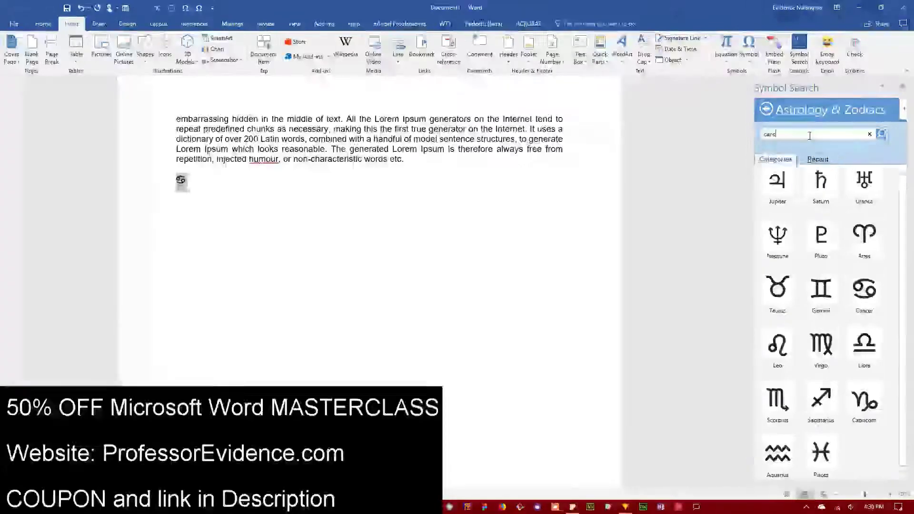
pyautogui.write('r')
pyautogui.click(881, 136)
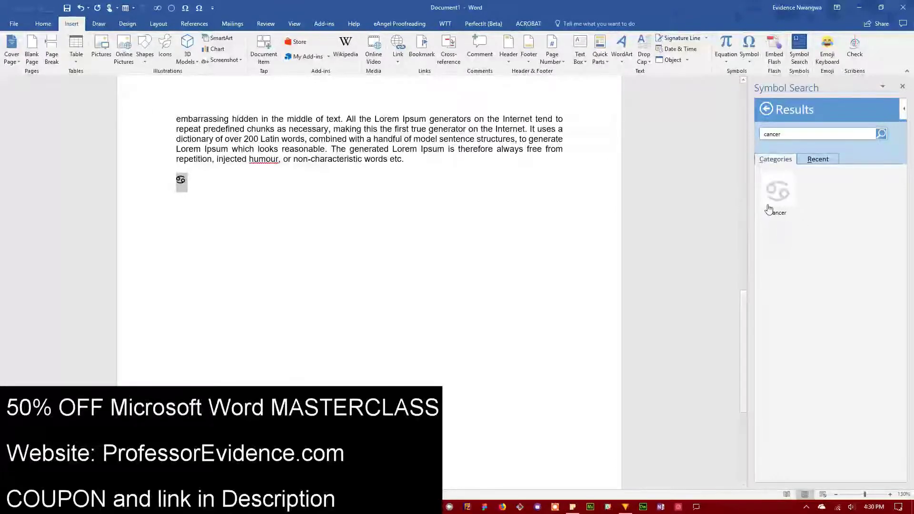
pyautogui.click(818, 160)
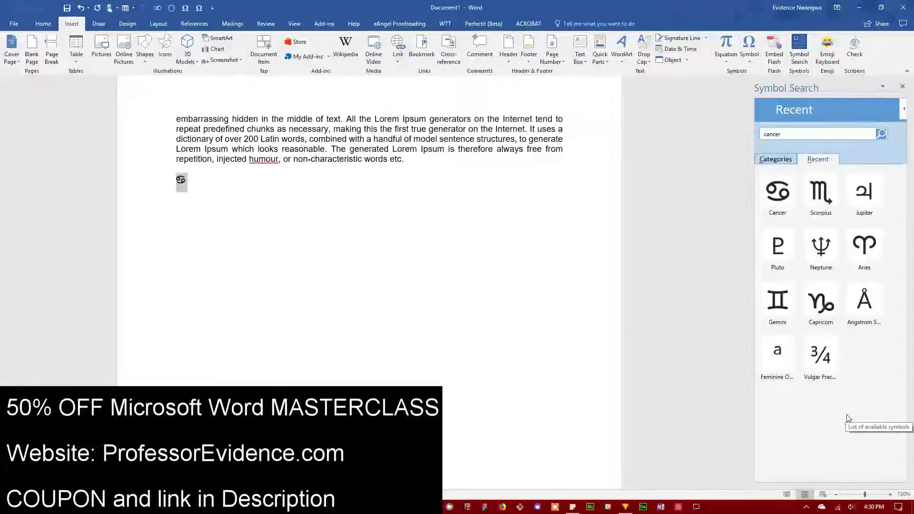
pyautogui.click(782, 166)
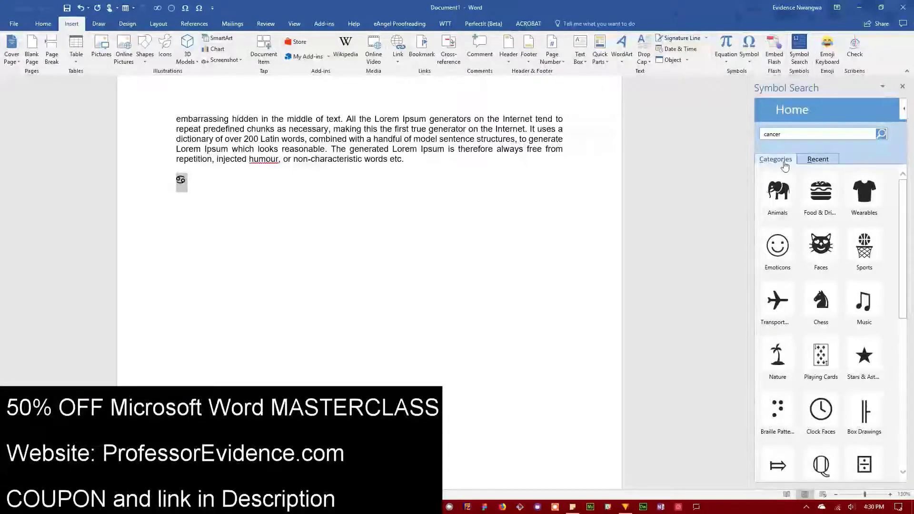
pyautogui.click(827, 254)
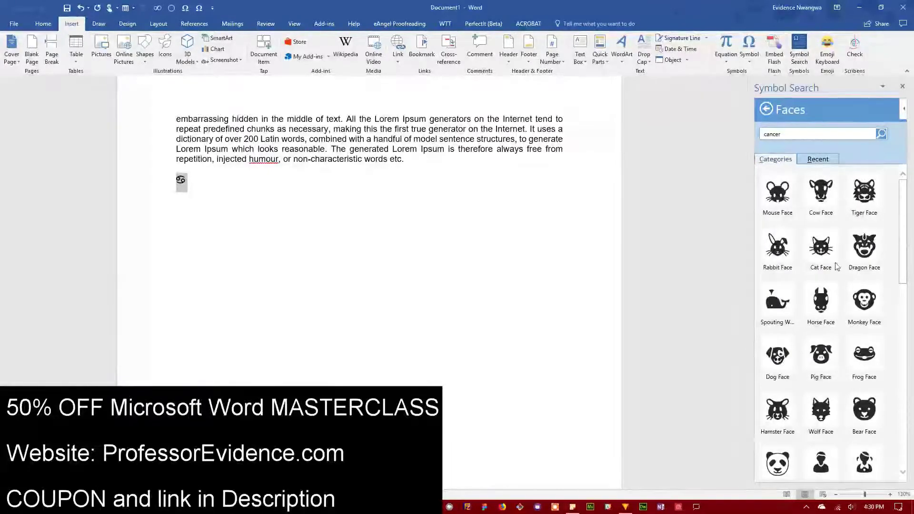
pyautogui.click(832, 249)
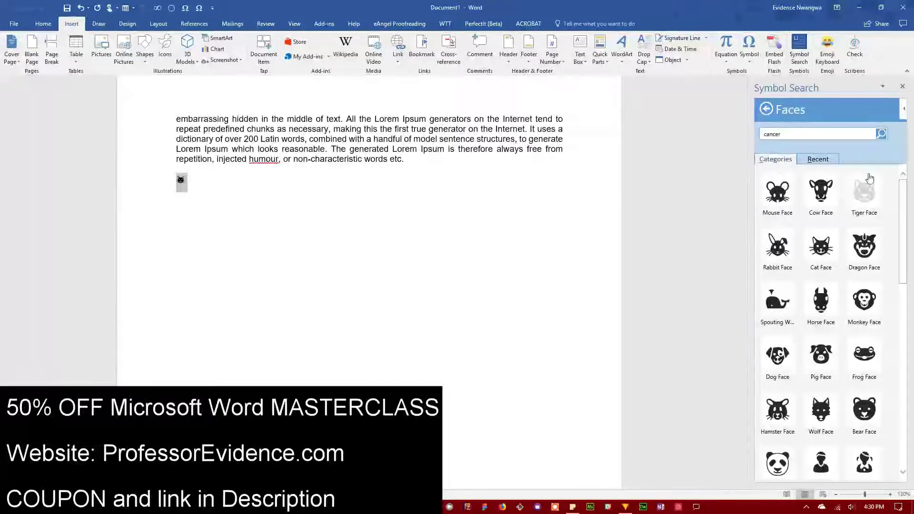
# - Close Symbol Search, add lines after the cat face, and open Symbols and Characters
pyautogui.click(903, 87)
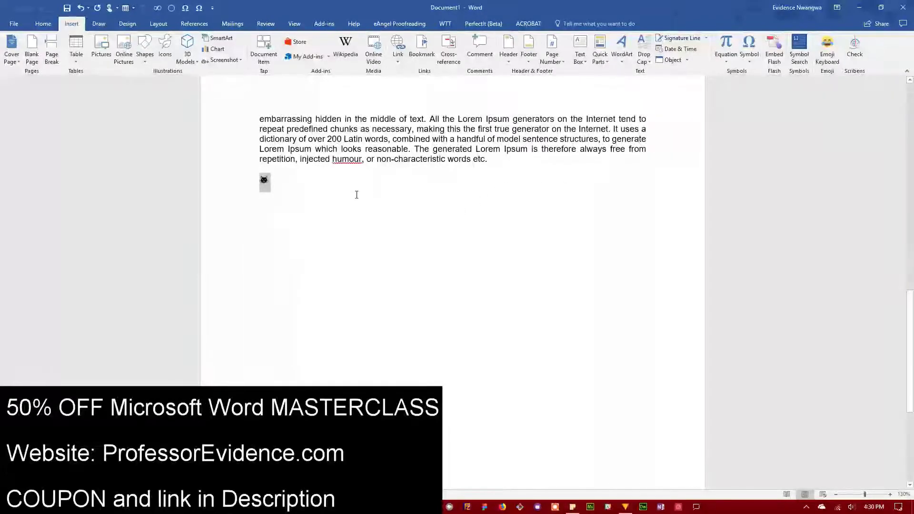
pyautogui.click(308, 181)
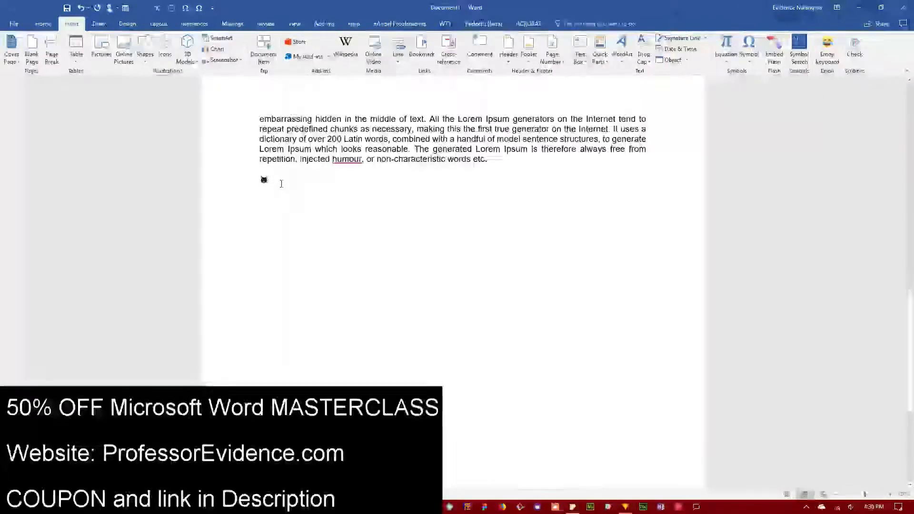
pyautogui.press('Return')
pyautogui.press('Return')
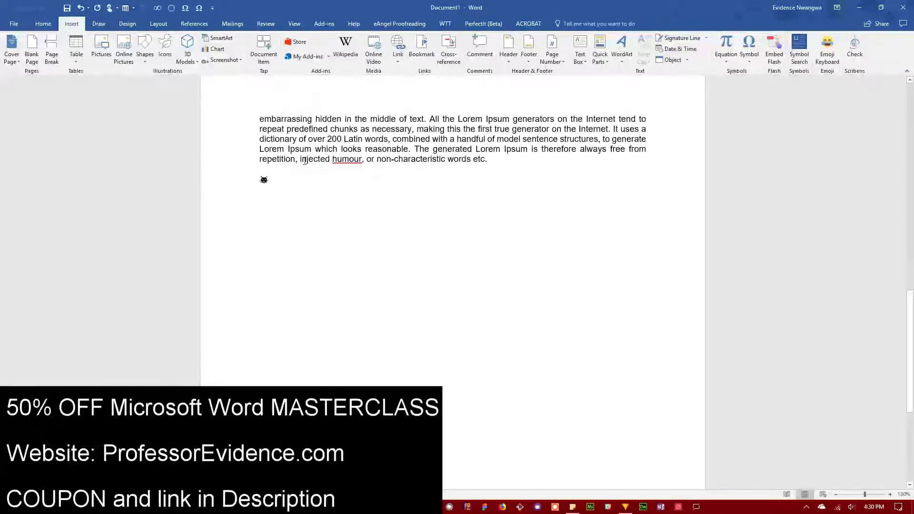
pyautogui.click(325, 26)
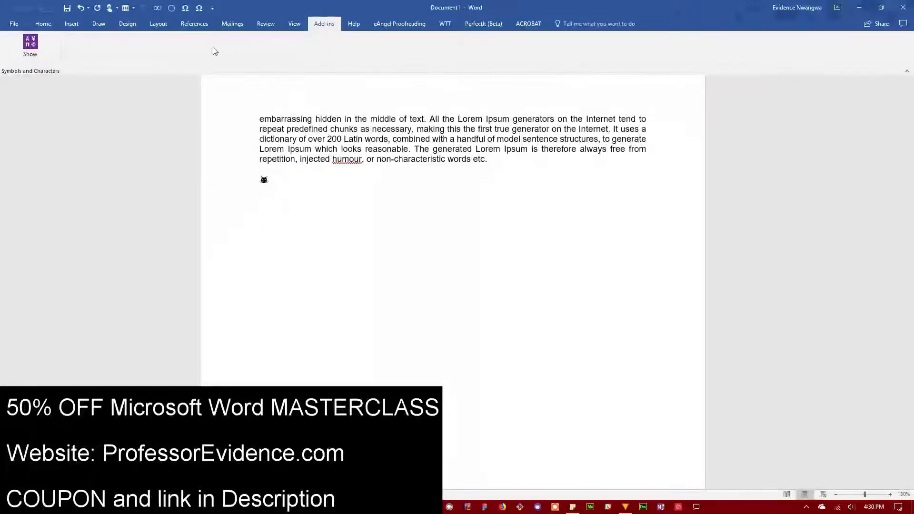
pyautogui.click(40, 54)
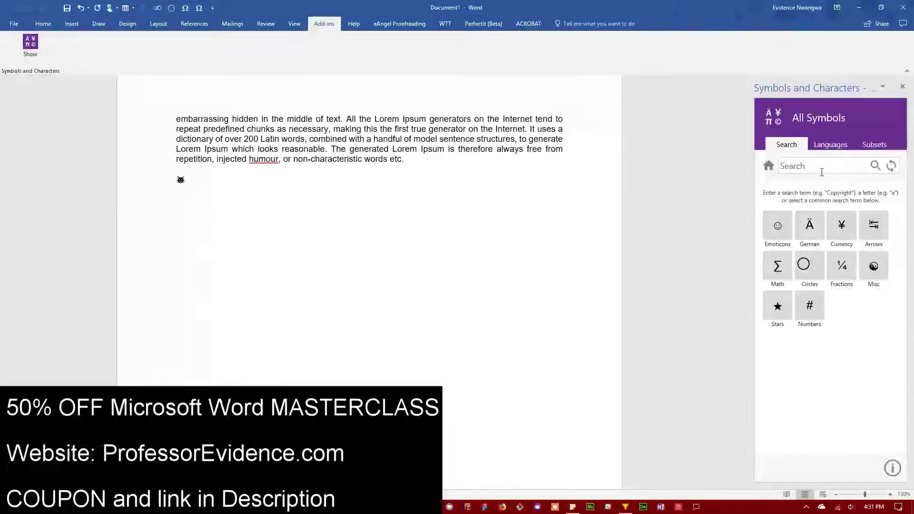
# - Search Symbols and Characters for 'copyright' and insert the © sign
pyautogui.click(822, 169)
pyautogui.write('co')
pyautogui.write('pyright')
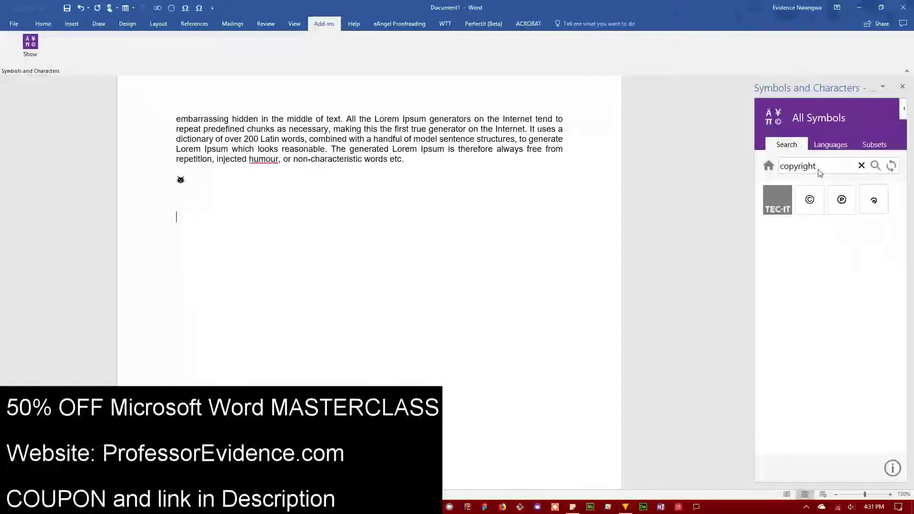
pyautogui.click(810, 200)
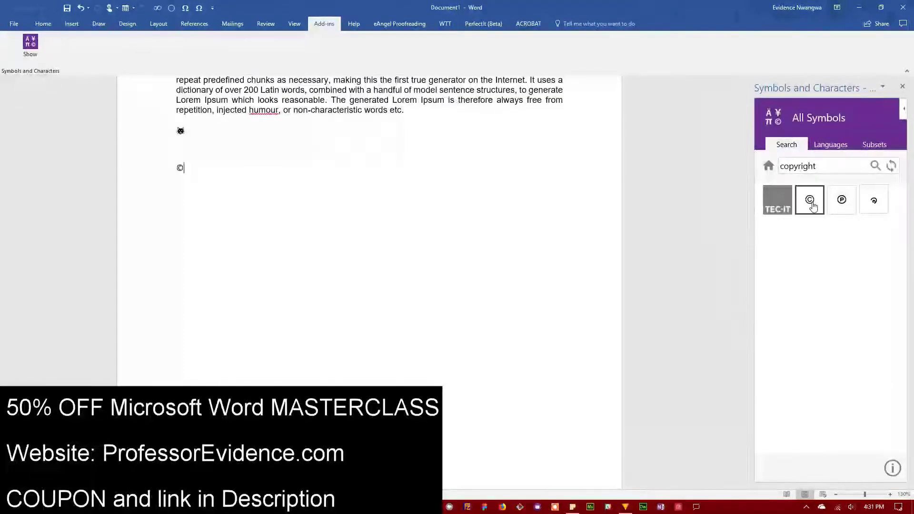
# - Browse the Languages and Subsets views, then return the add-in to its home view
pyautogui.click(831, 144)
pyautogui.click(895, 166)
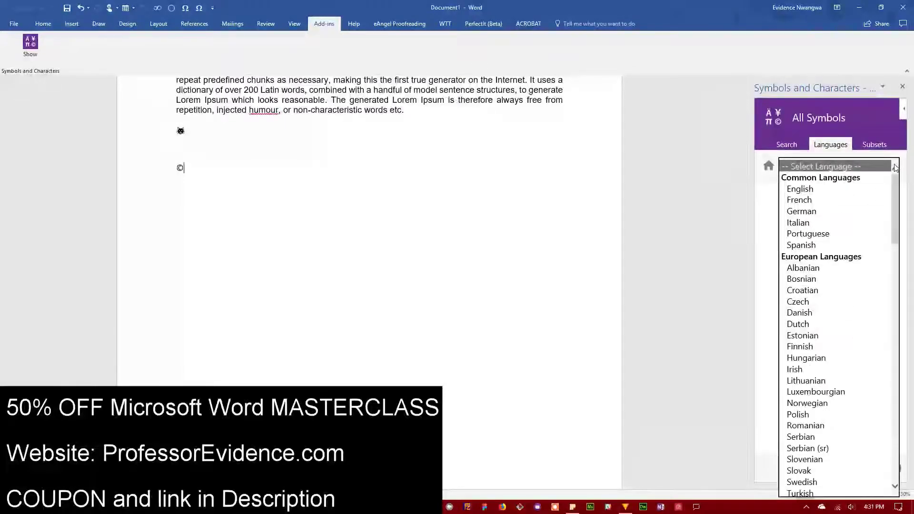
pyautogui.click(875, 145)
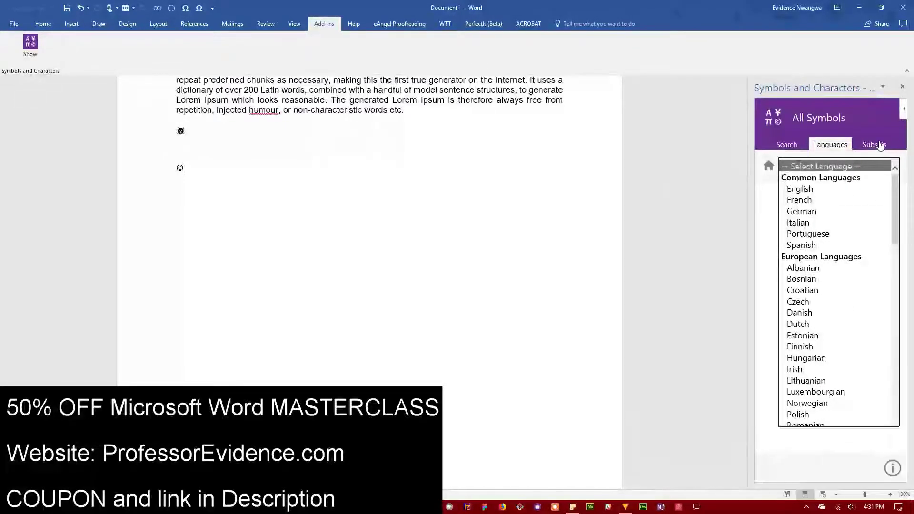
pyautogui.click(786, 145)
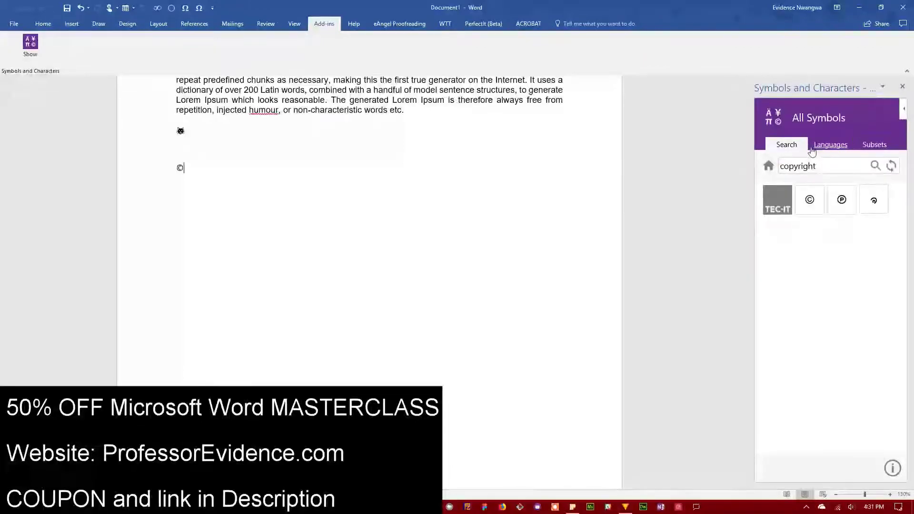
pyautogui.click(769, 166)
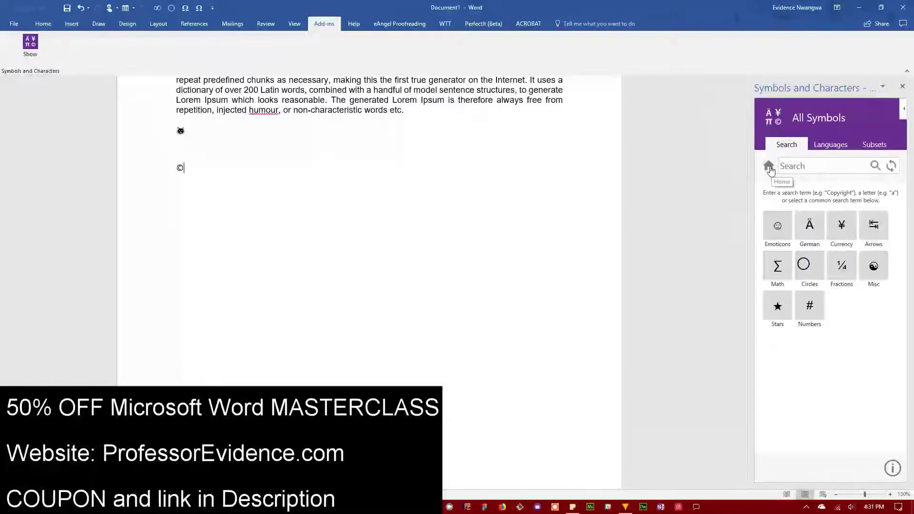
# - Search for 'delta' and insert the boxed delta after the copyright sign
pyautogui.click(811, 166)
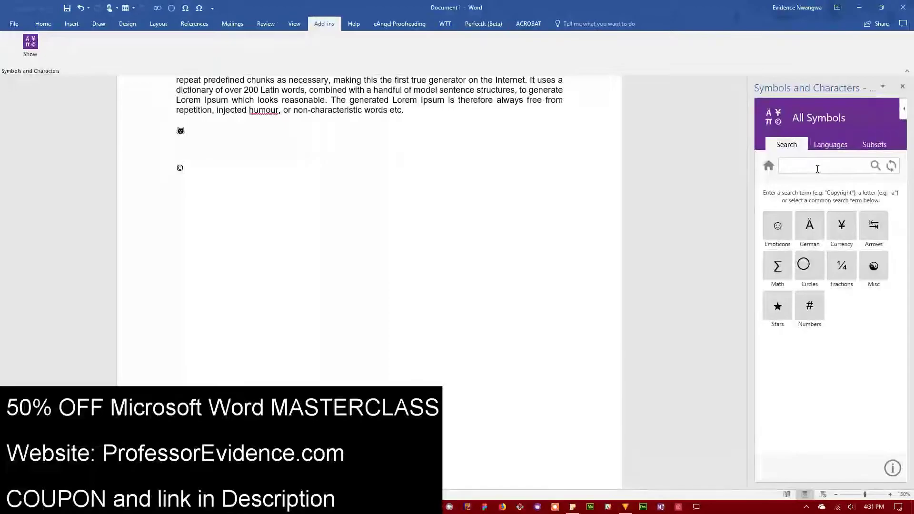
pyautogui.write('del')
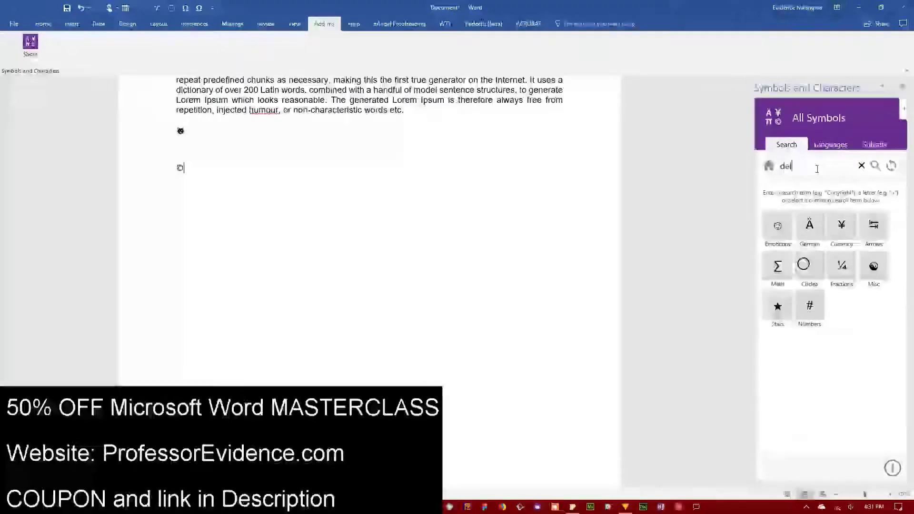
pyautogui.write('ta')
pyautogui.press('Return')
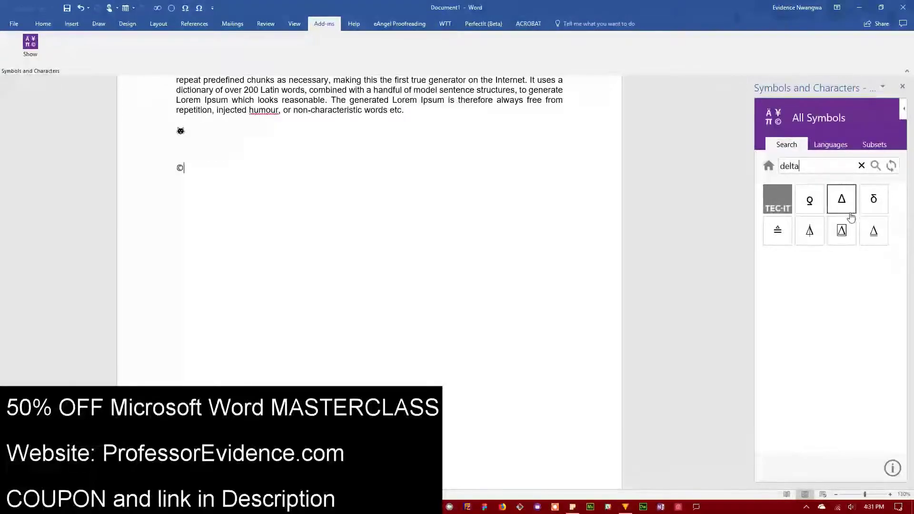
pyautogui.click(841, 230)
pyautogui.write('cius')
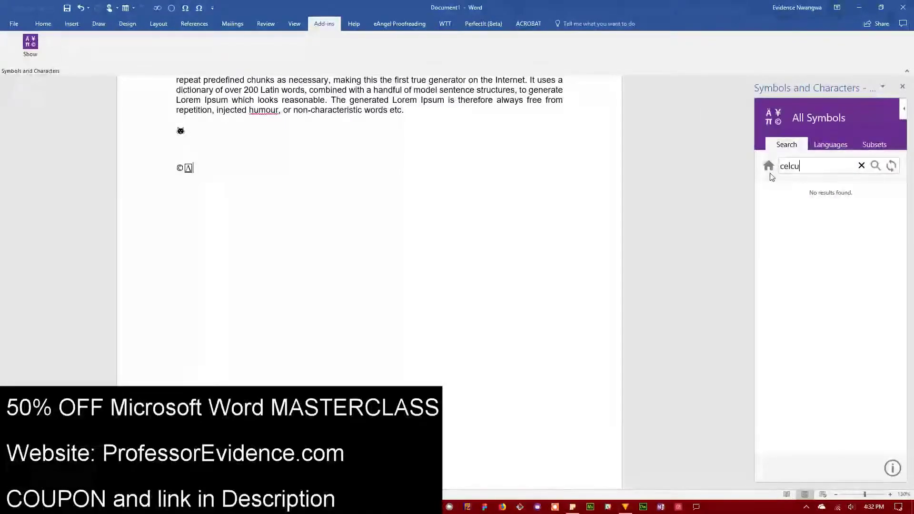
pyautogui.write('is')
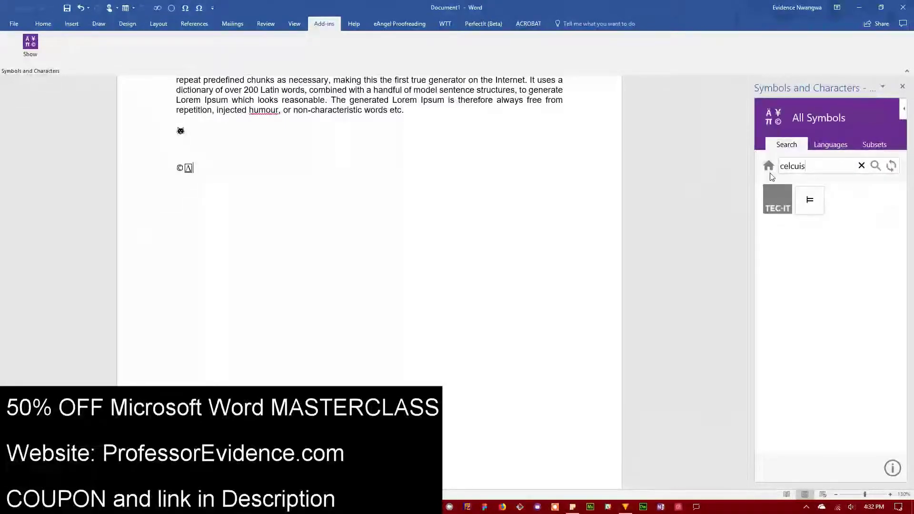
# - Search Symbols and Characters for 'degree' and insert ℉, ℃ and ° after the boxed delta
pyautogui.press('BackSpace')
pyautogui.press('BackSpace')
pyautogui.press('BackSpace')
pyautogui.write('degree')
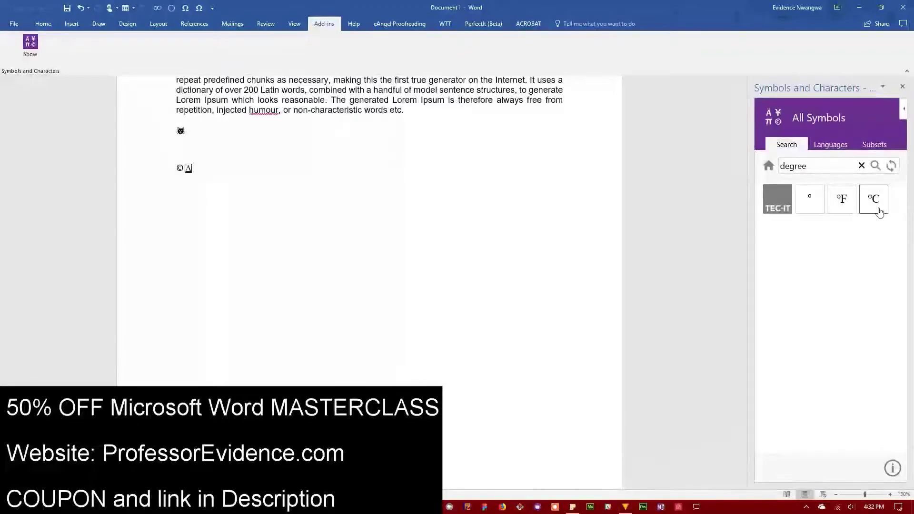
pyautogui.click(842, 205)
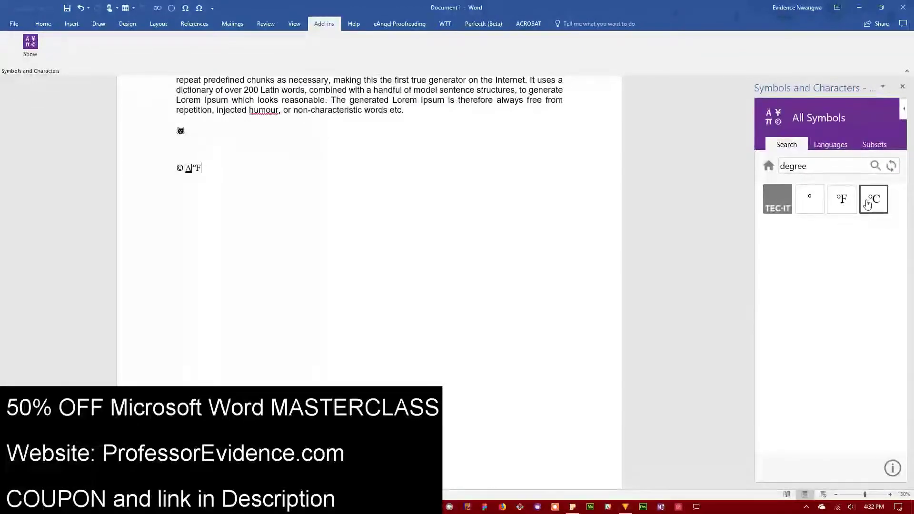
pyautogui.click(868, 205)
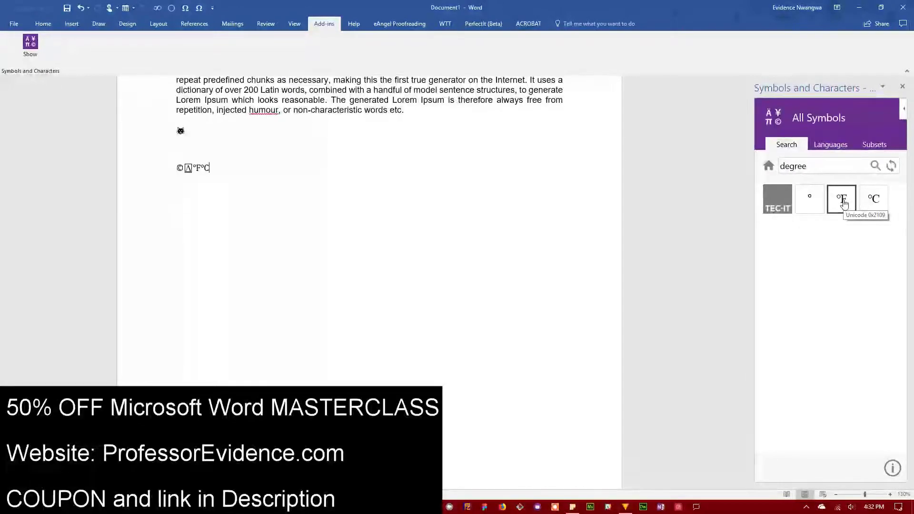
pyautogui.click(817, 205)
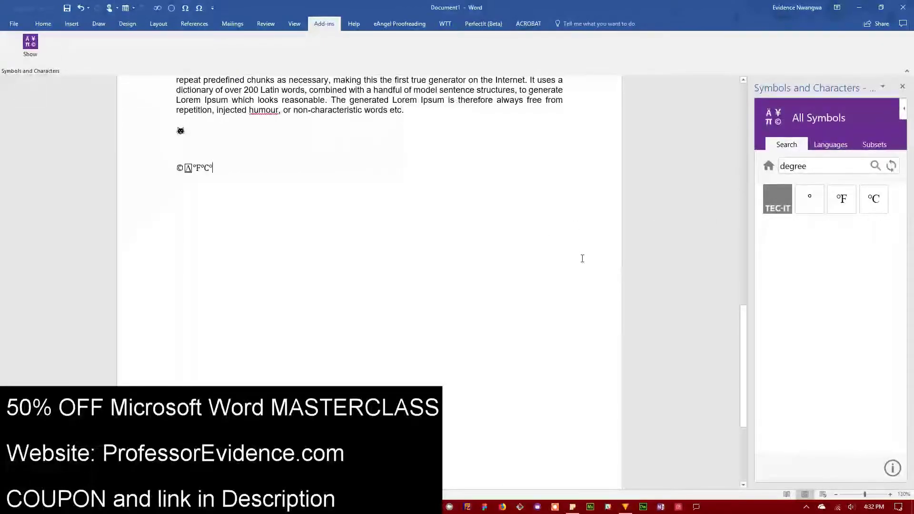
pyautogui.scroll(3, 529, 250)
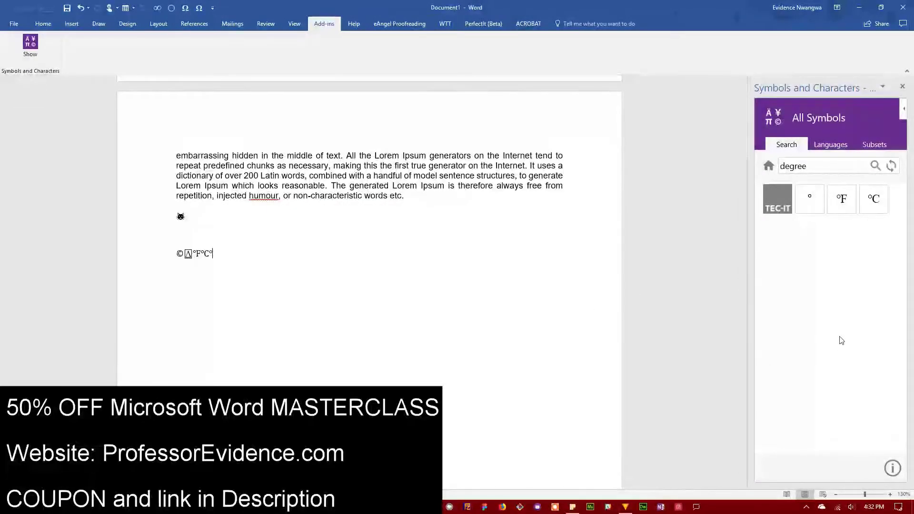
pyautogui.click(830, 144)
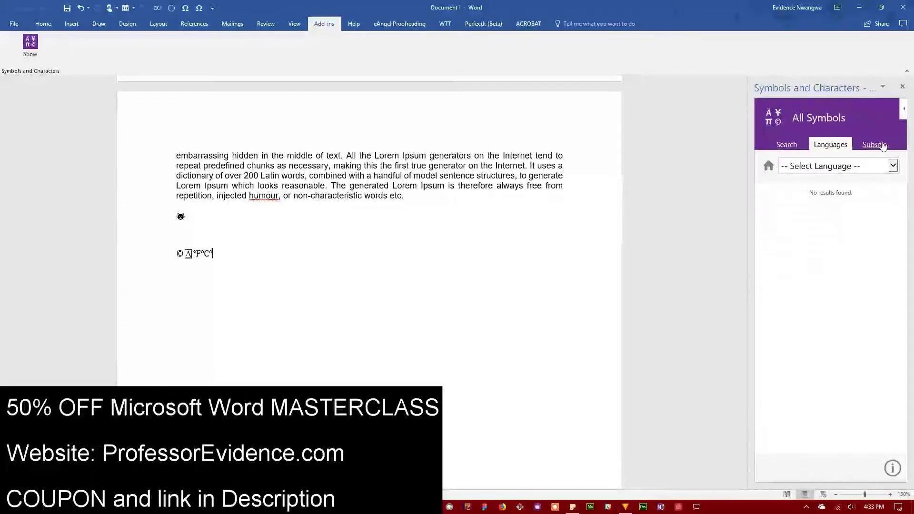
pyautogui.click(875, 145)
pyautogui.click(787, 145)
pyautogui.scroll(1, 546, 256)
pyautogui.scroll(2, 545, 256)
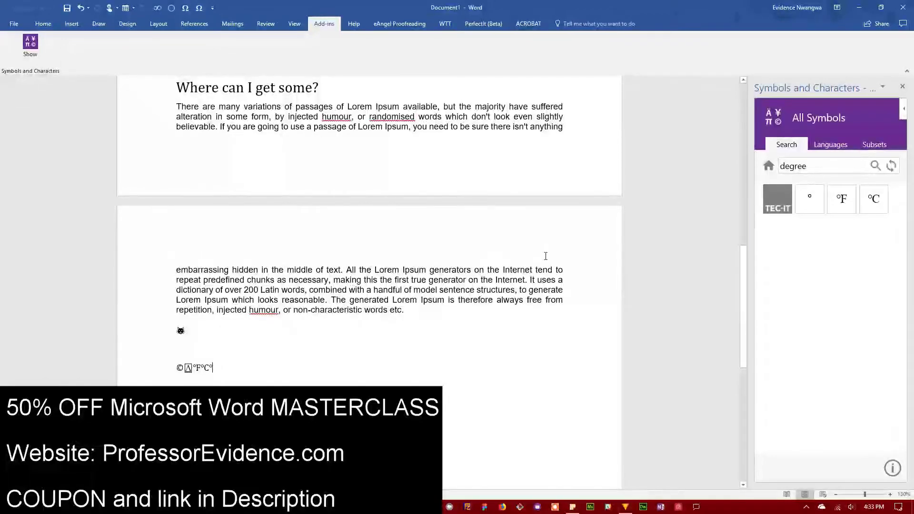
pyautogui.scroll(2, 545, 256)
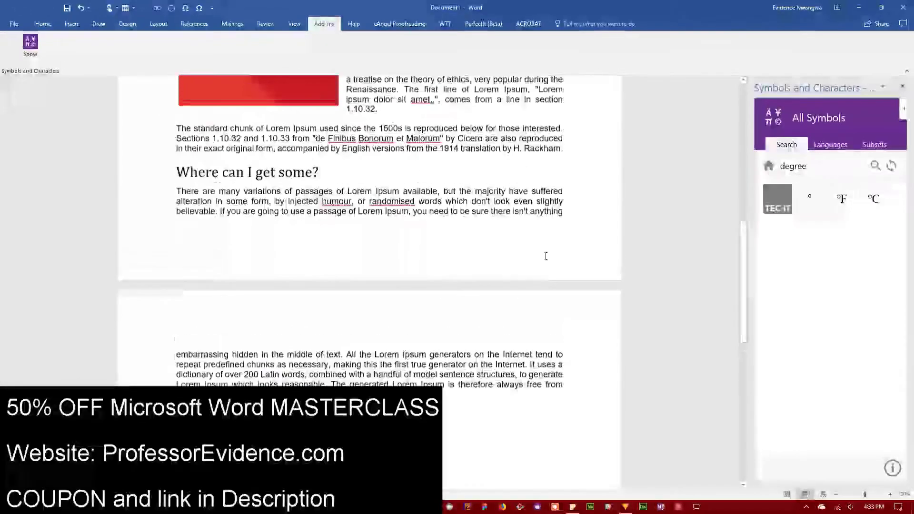
pyautogui.scroll(2, 544, 255)
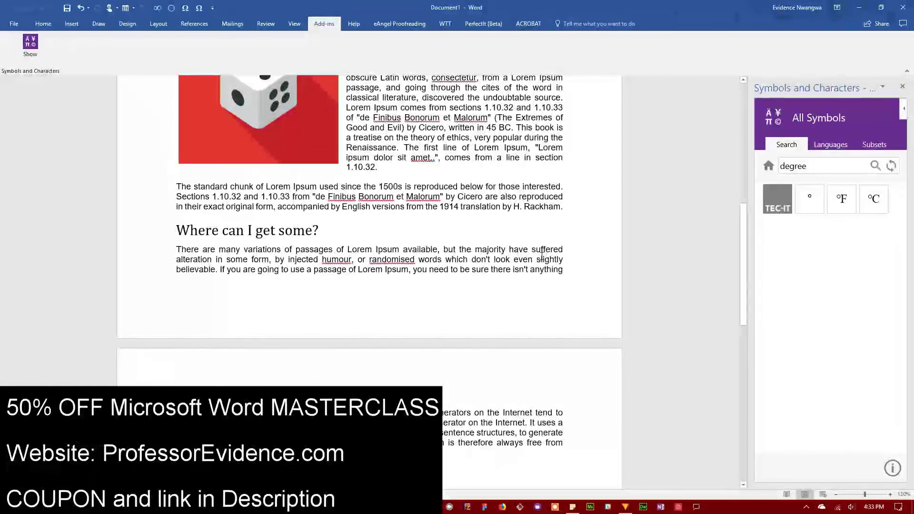